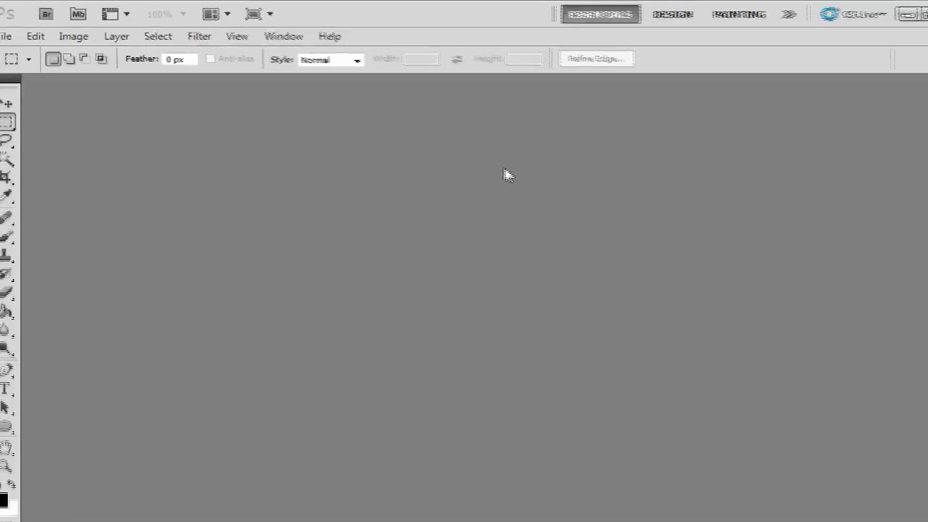
Step: Start a new document named Tutorial01 with the Advanced options collapsed
left_click(11, 61)
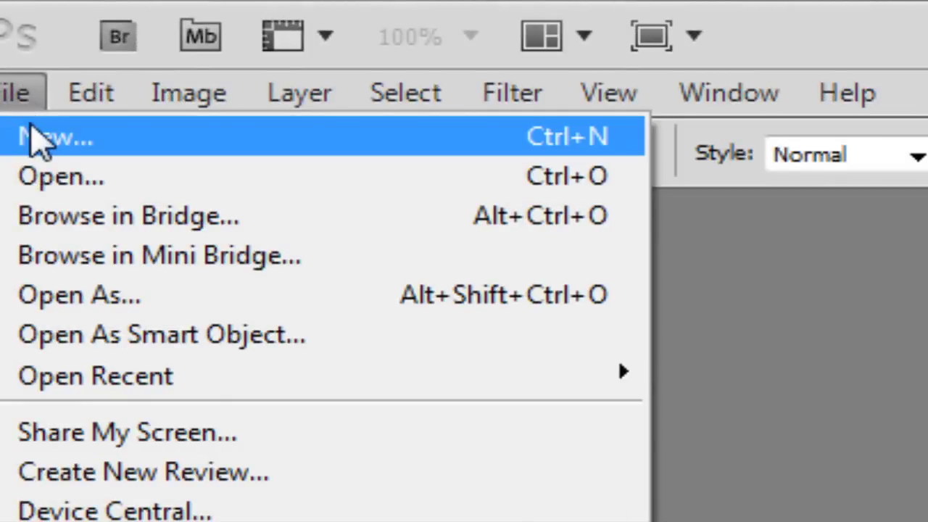
left_click(40, 138)
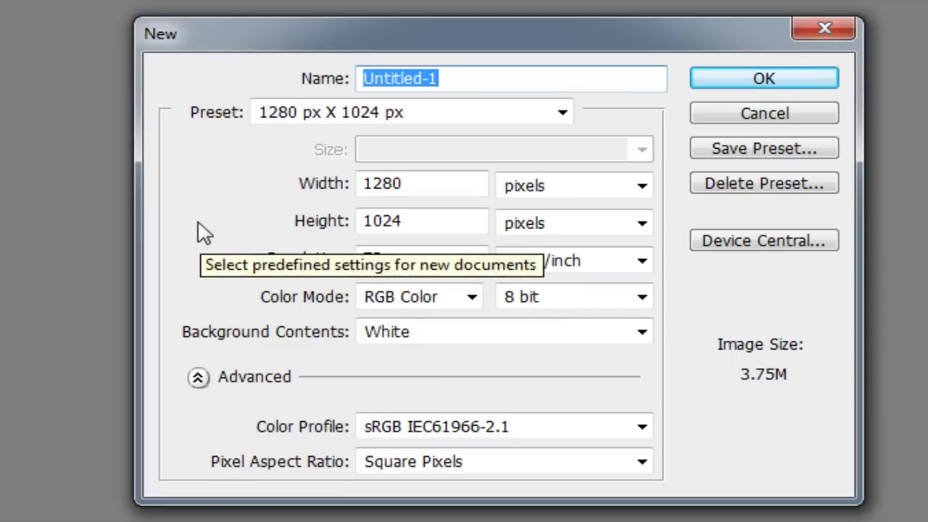
left_click(200, 381)
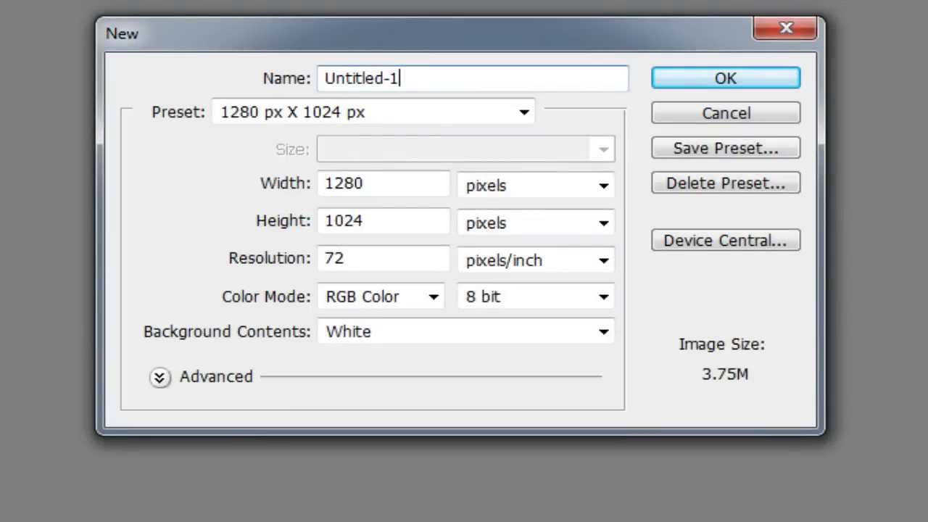
left_click_drag(438, 110, 384, 110)
left_click_drag(346, 79, 295, 57)
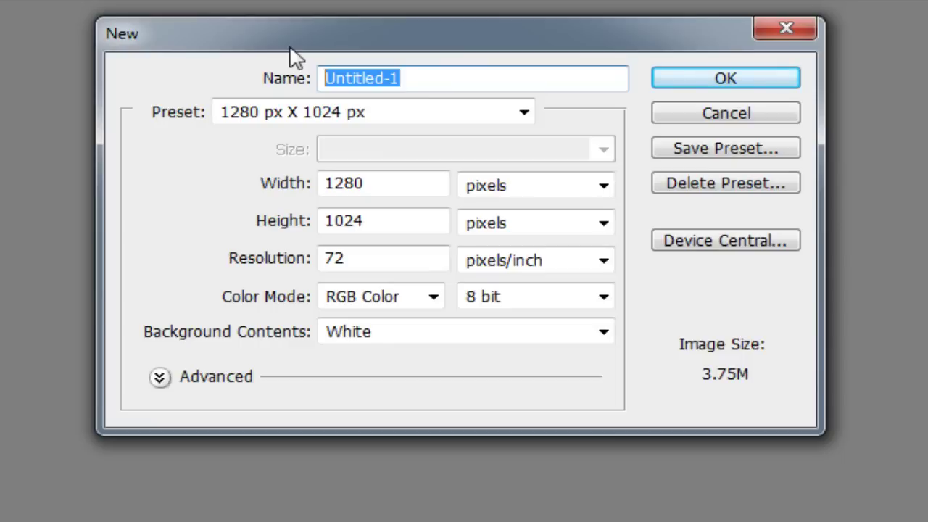
type("Tut")
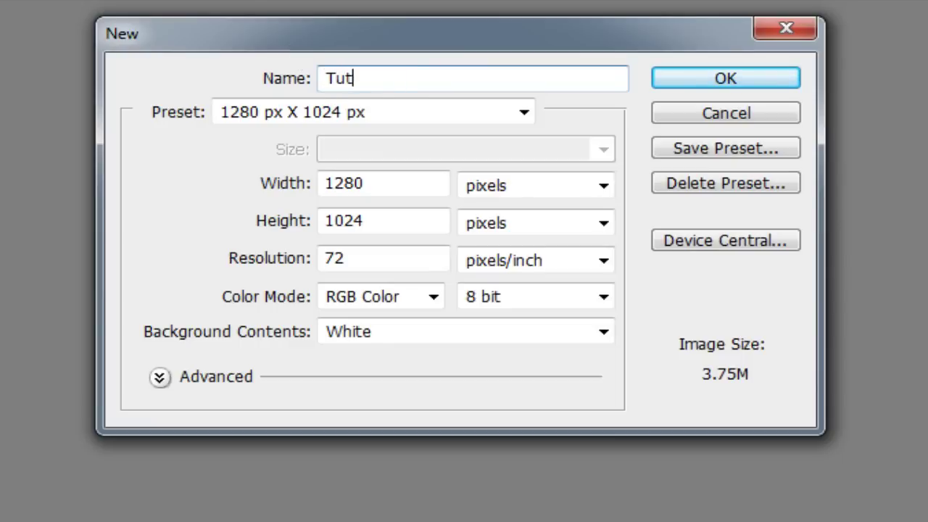
type("orial01")
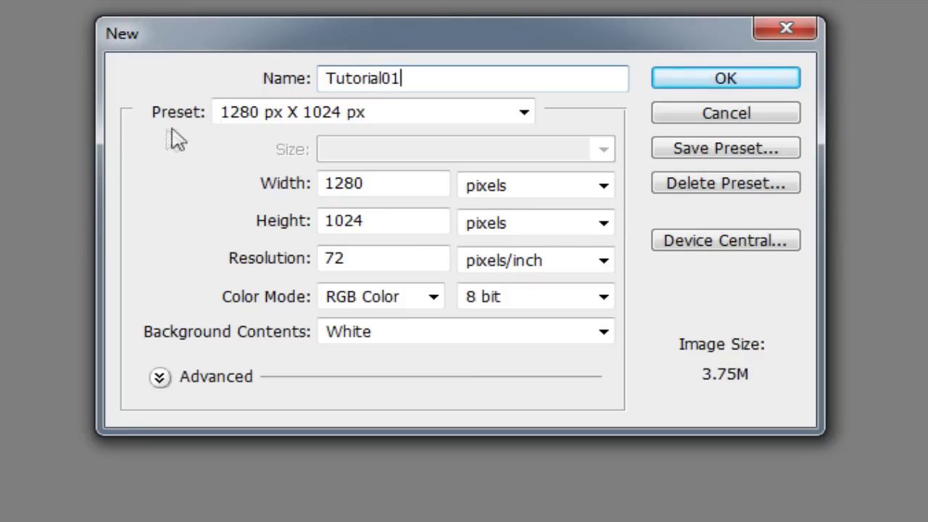
left_click(524, 115)
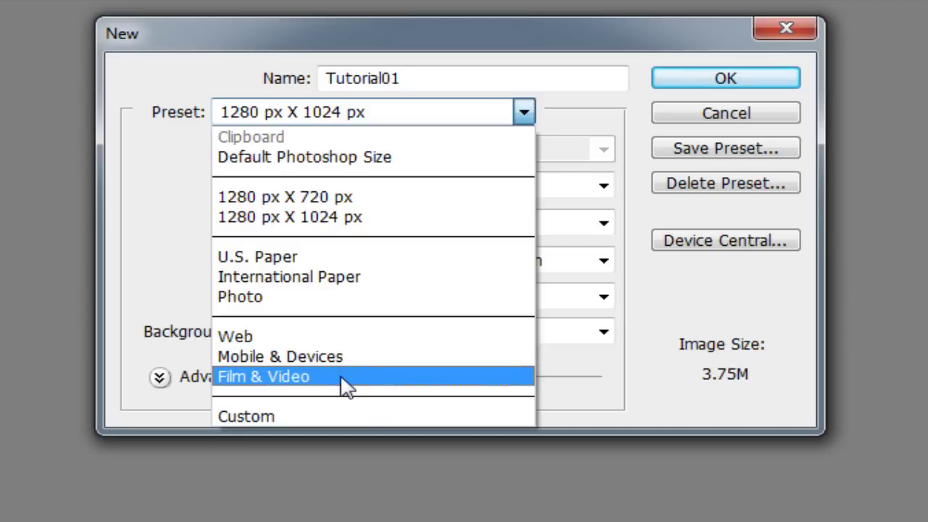
Step: Switch the document preset to Custom, leaving the width units in pixels
left_click(307, 416)
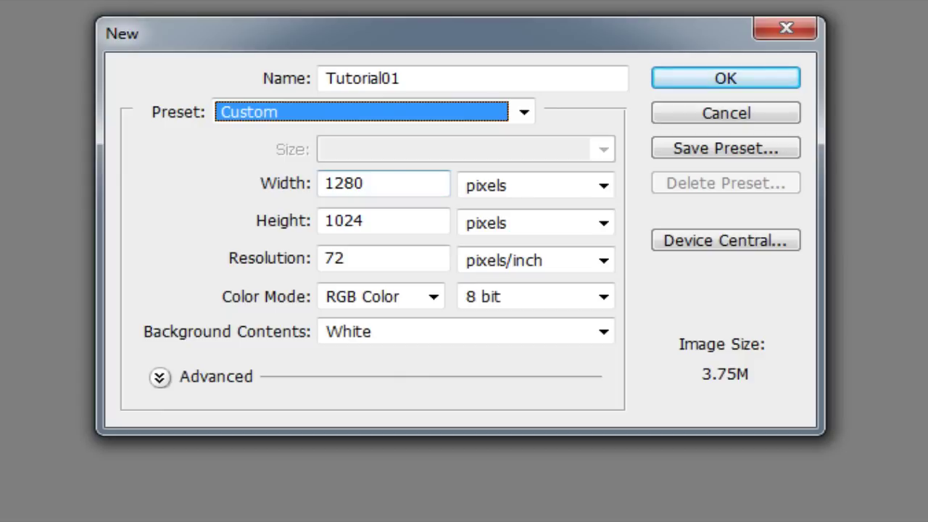
left_click(497, 187)
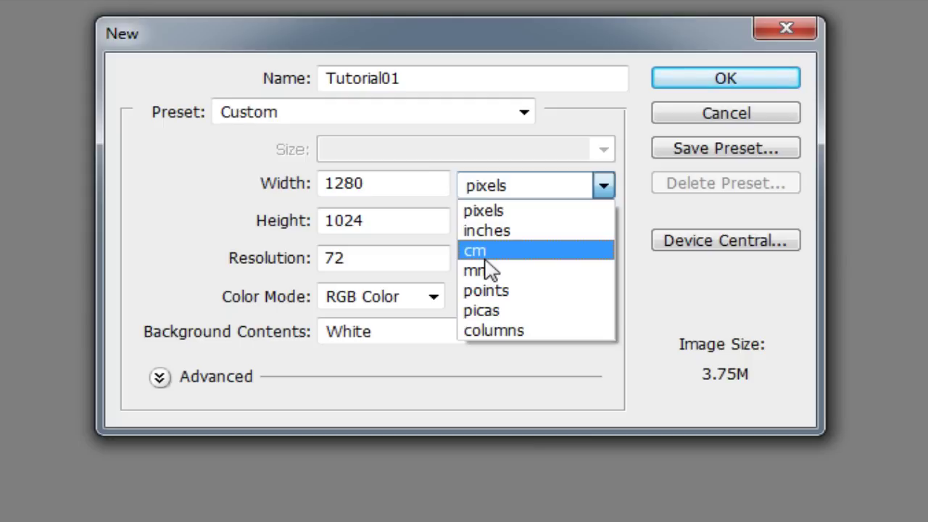
Step: Set width 1280 and height 720 pixels with White background contents
left_click(574, 216)
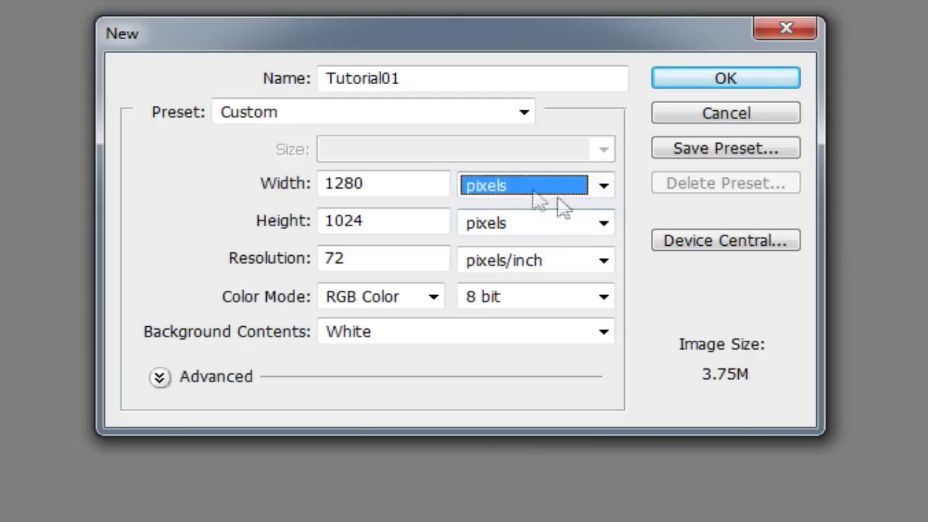
left_click_drag(363, 183, 260, 196)
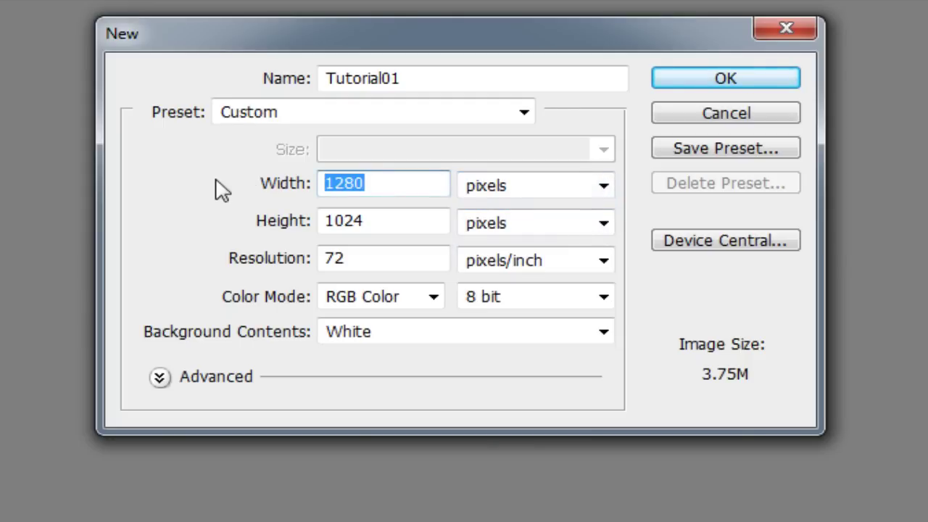
type("1280")
key("Tab")
key("Tab")
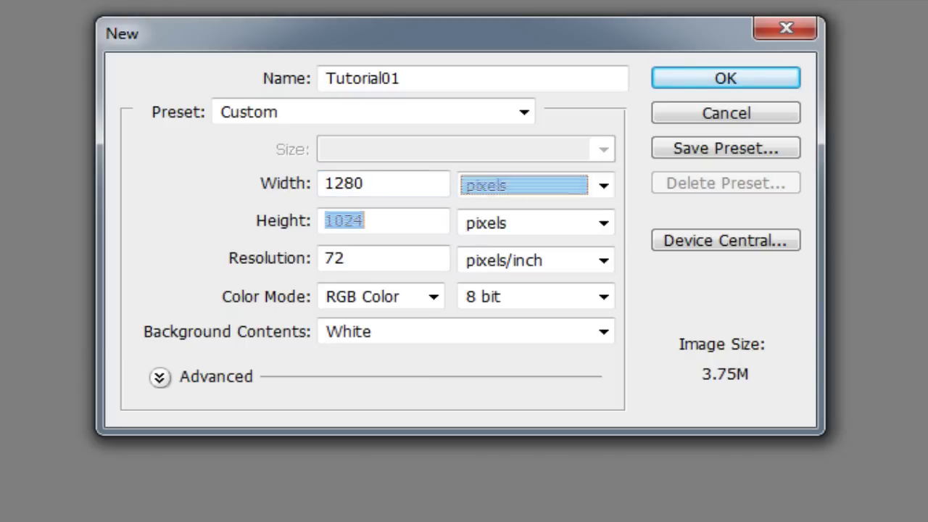
type("720")
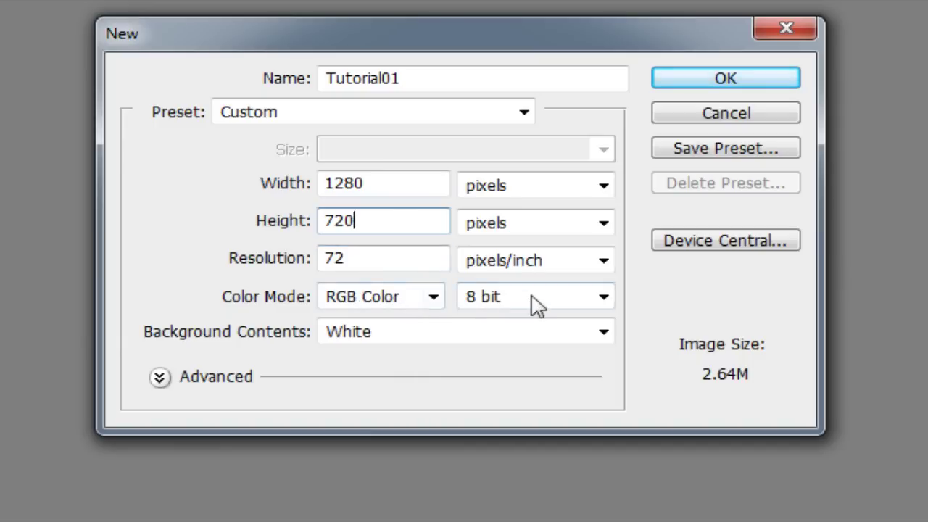
left_click(363, 329)
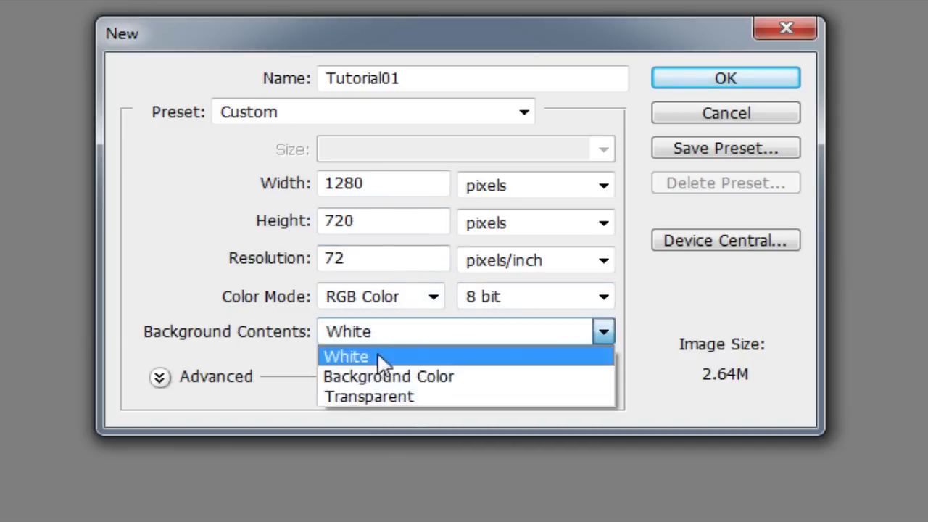
left_click(377, 357)
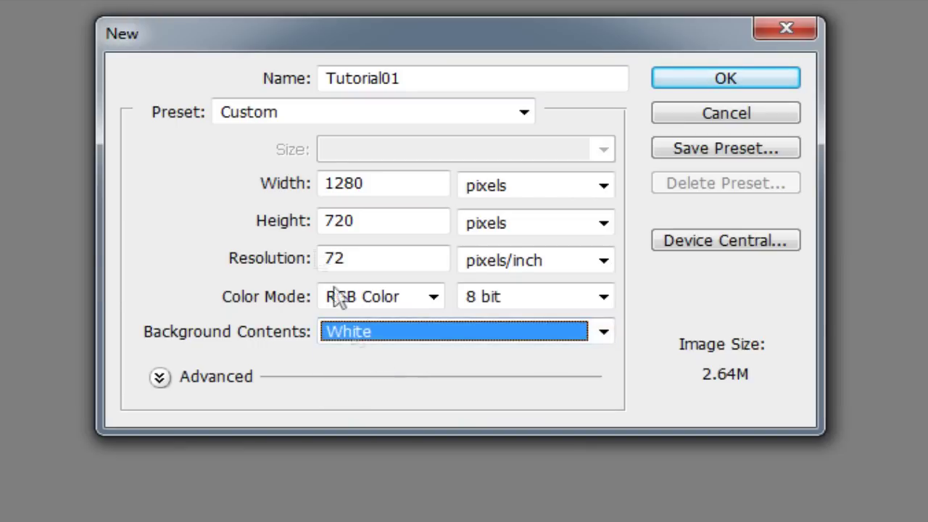
left_click(227, 213)
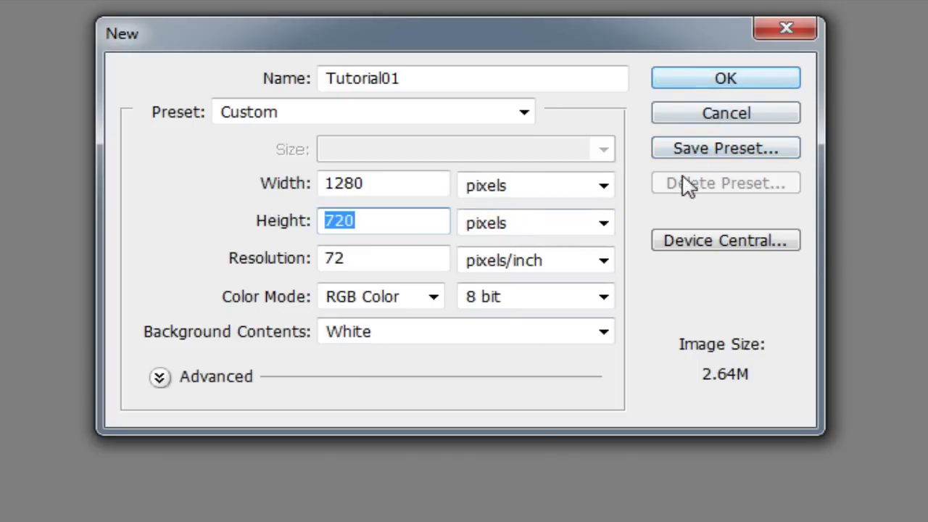
Step: Save the 1280×720 settings as a new preset named 'YouTube 720p'
left_click(698, 155)
left_click_drag(802, 45, 490, 114)
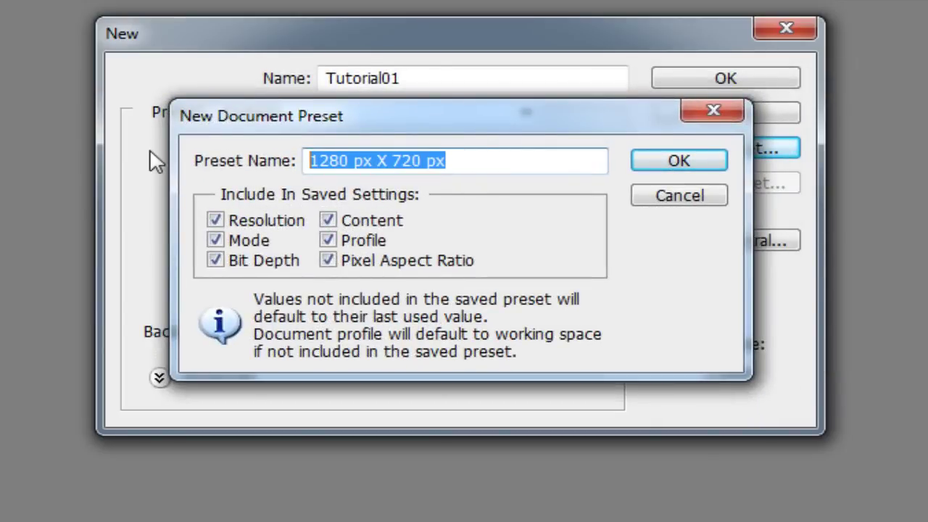
type("YouTube 720p")
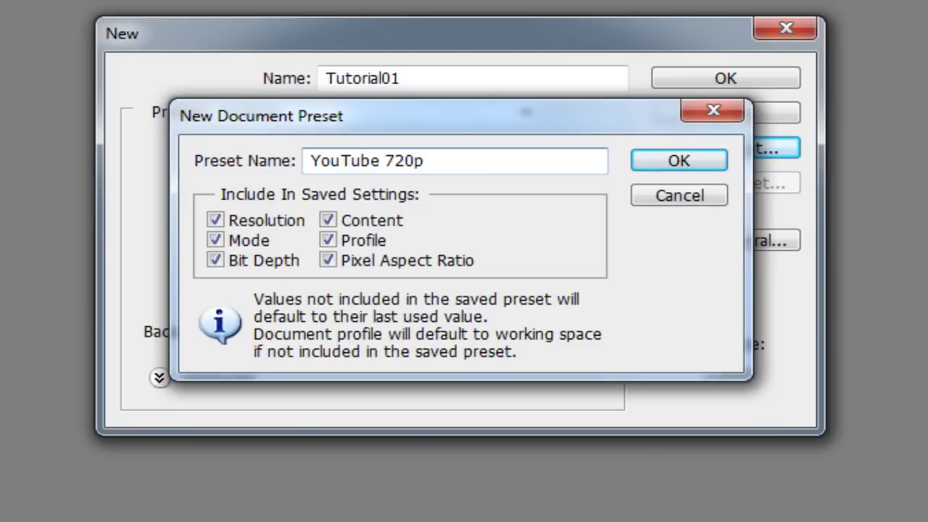
left_click_drag(308, 129, 792, 128)
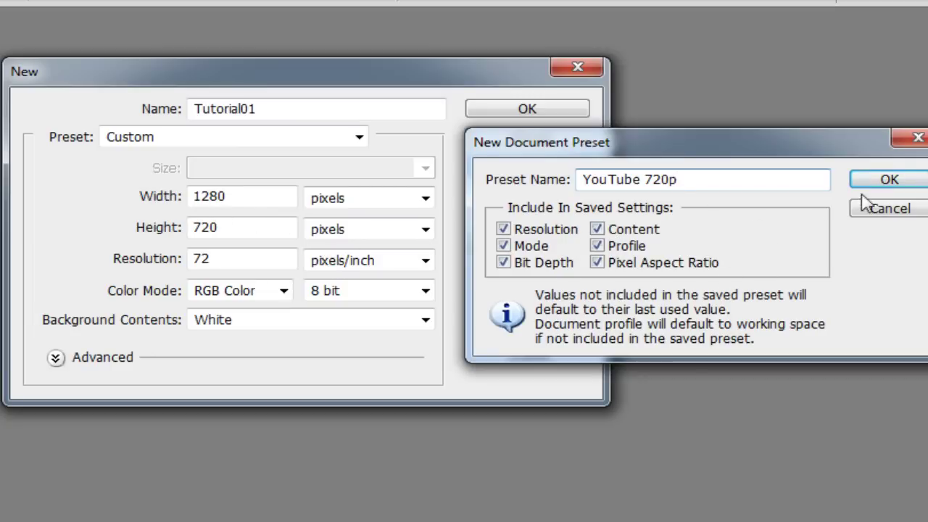
left_click(890, 181)
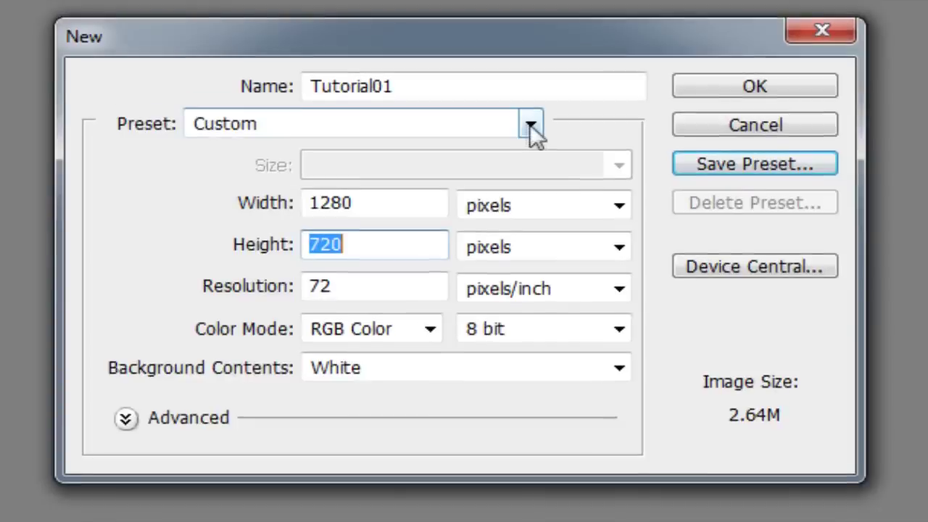
Step: Choose the 'YouTube 720p' preset for Tutorial01 and confirm it stays selected
left_click(532, 125)
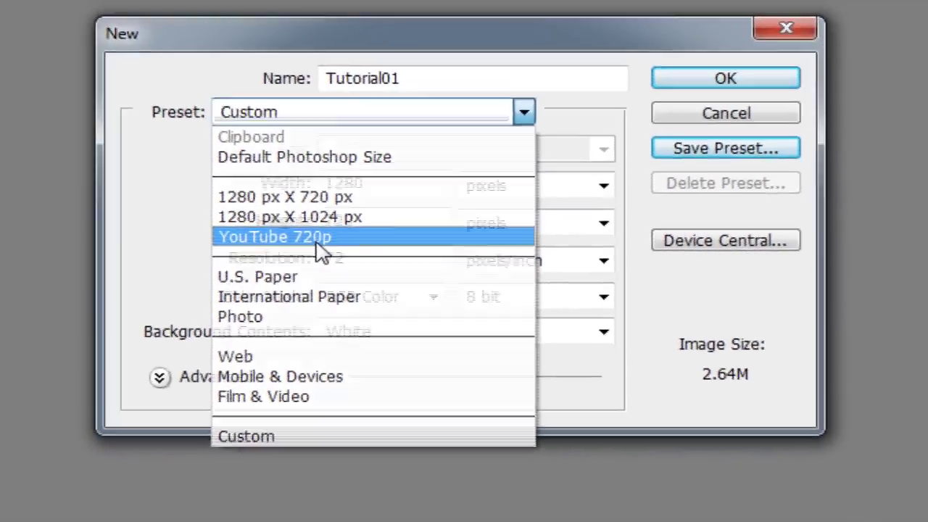
left_click(300, 242)
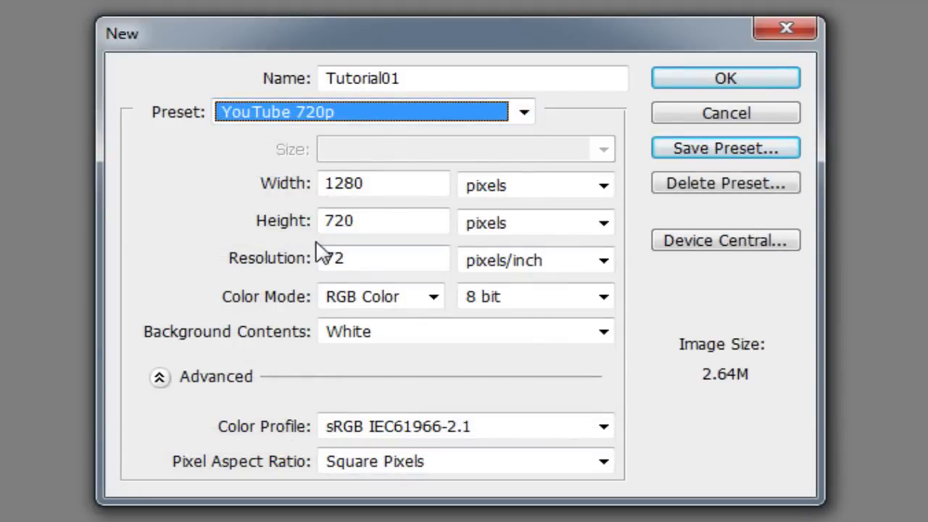
left_click(401, 125)
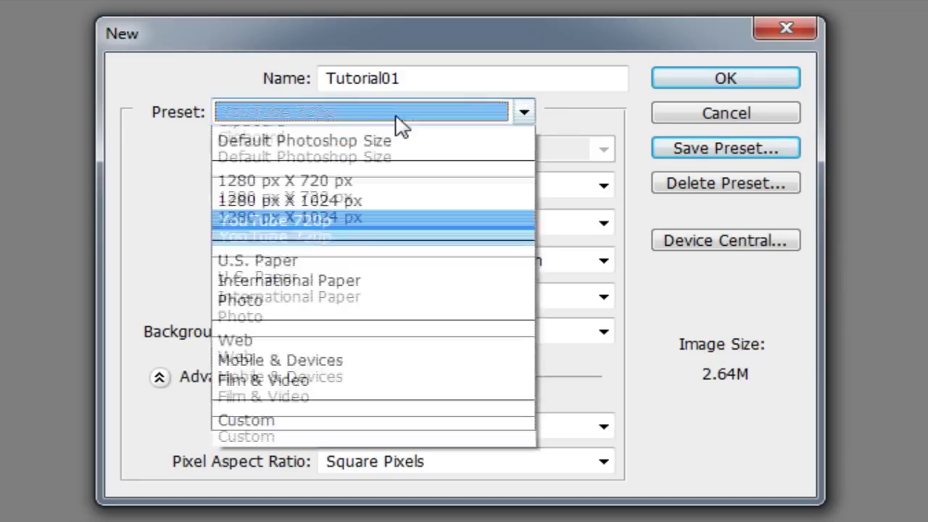
left_click(342, 242)
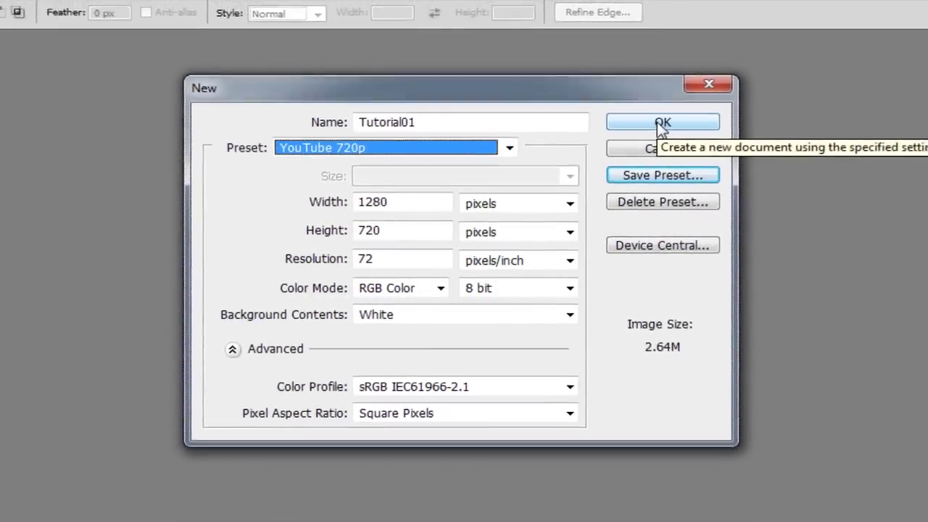
Step: Create the Tutorial01 document as a blank white 1280×720 canvas
left_click(658, 125)
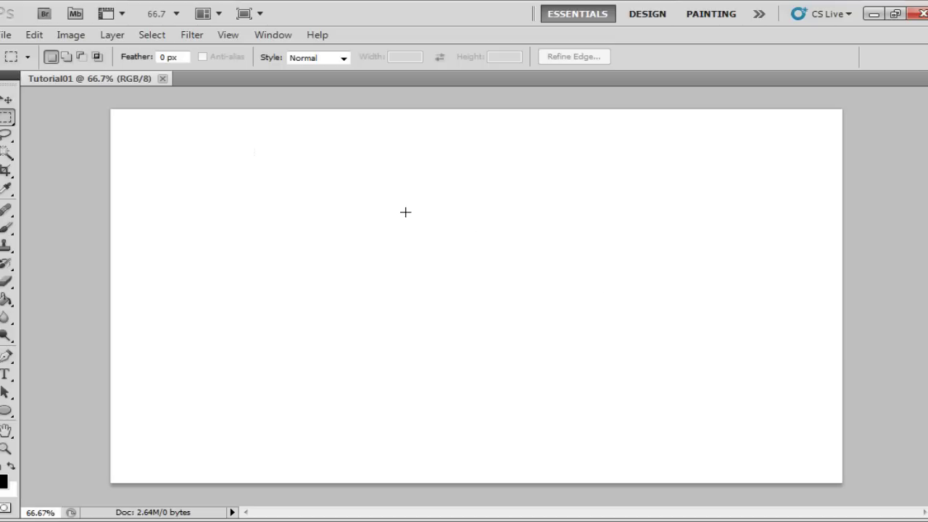
left_click(70, 35)
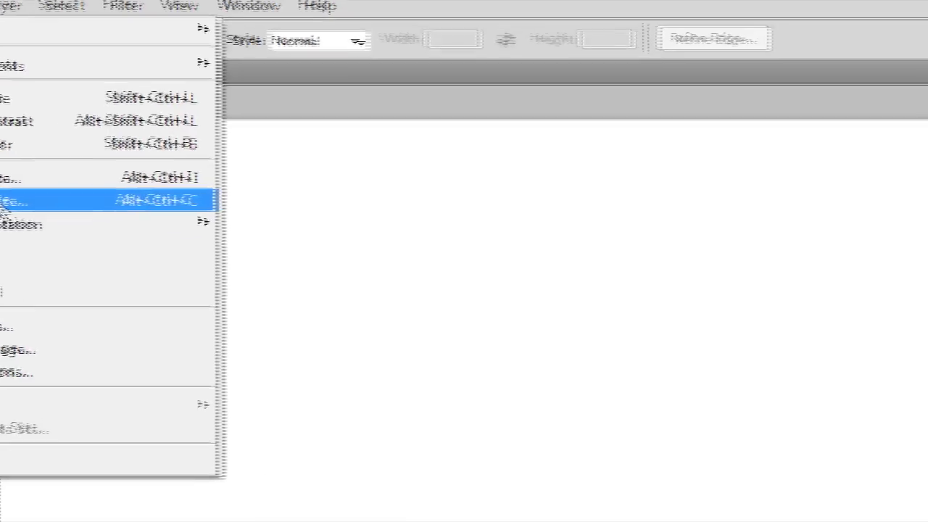
Step: Check in Canvas Size that Tutorial01 reads 1280 × 720 pixels, closing without changes
left_click(157, 235)
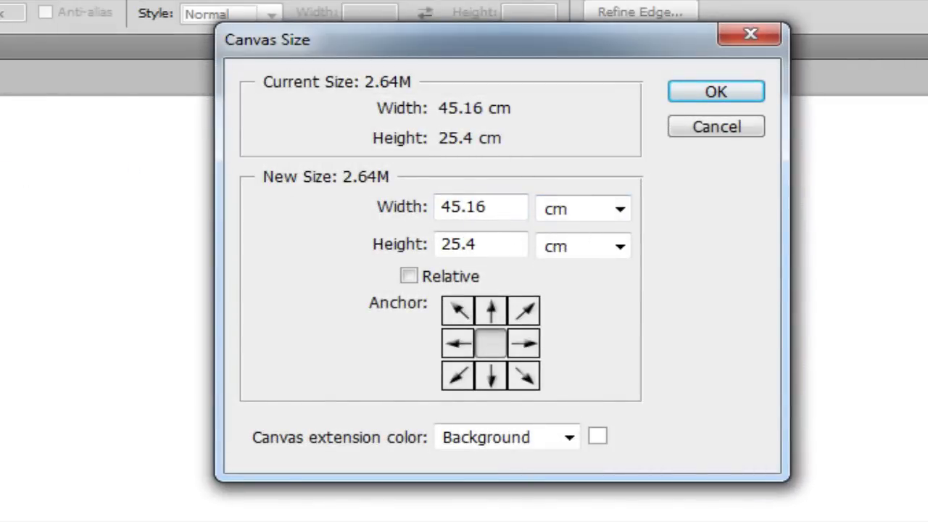
left_click(588, 211)
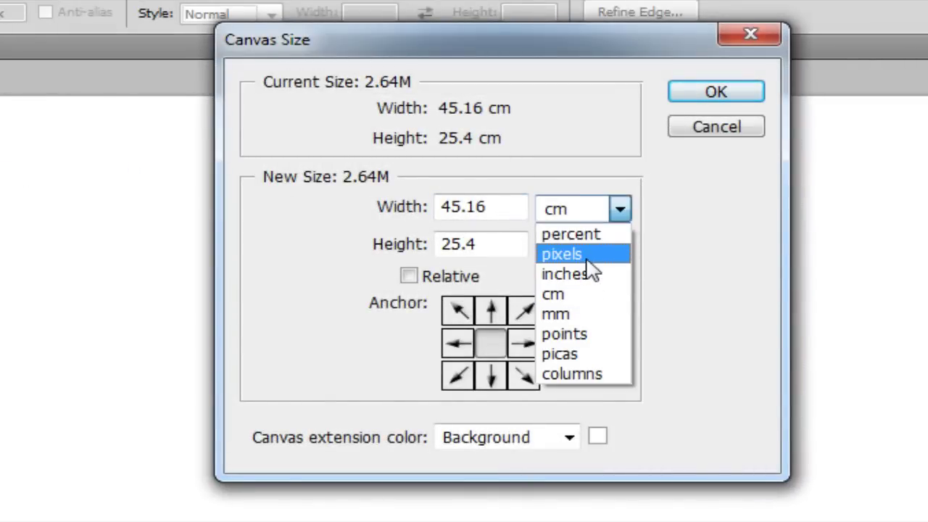
left_click(580, 253)
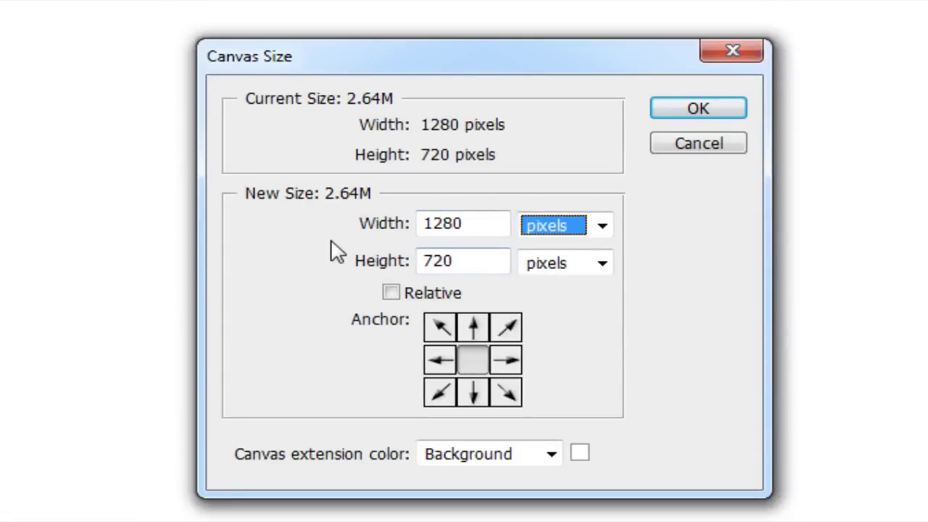
left_click(698, 108)
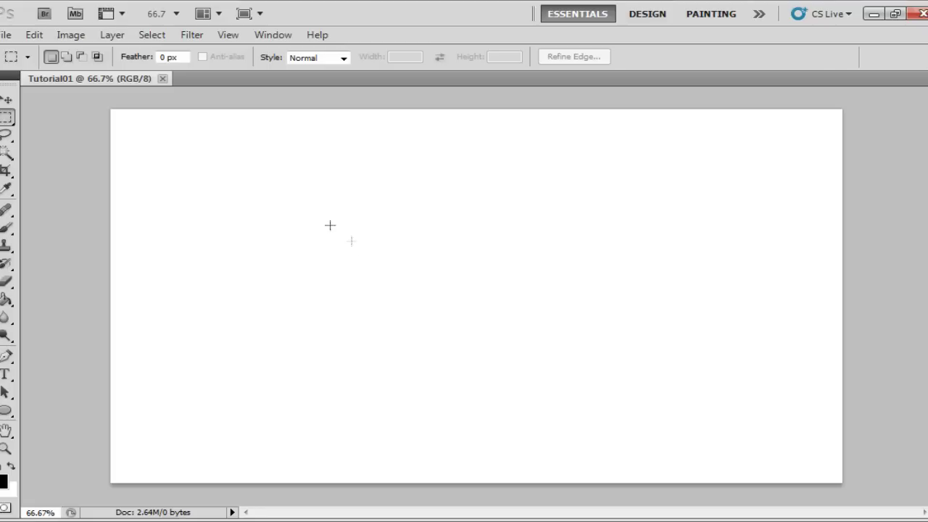
left_click_drag(410, 302, 575, 413)
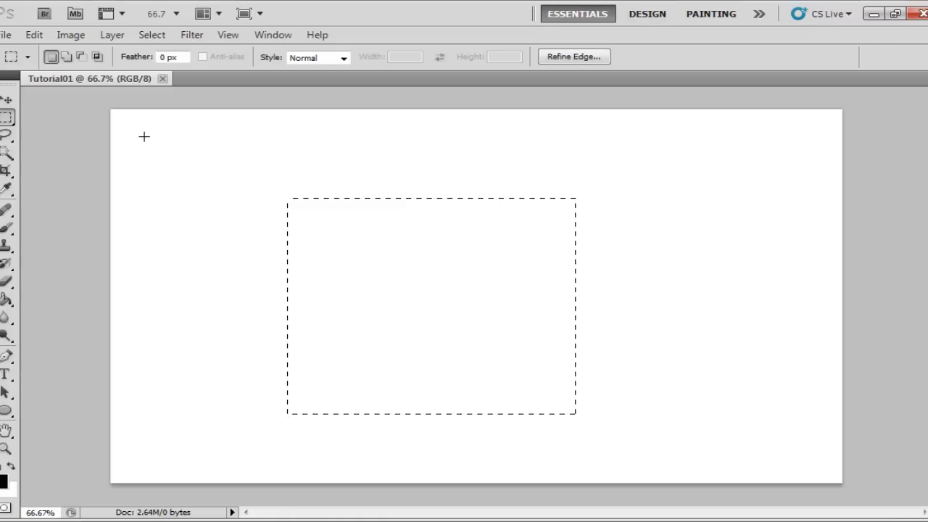
left_click(144, 136)
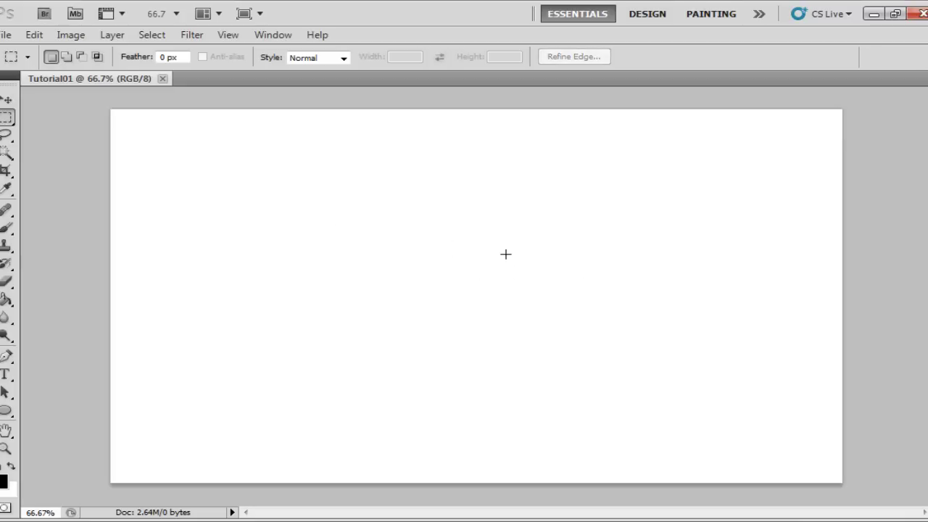